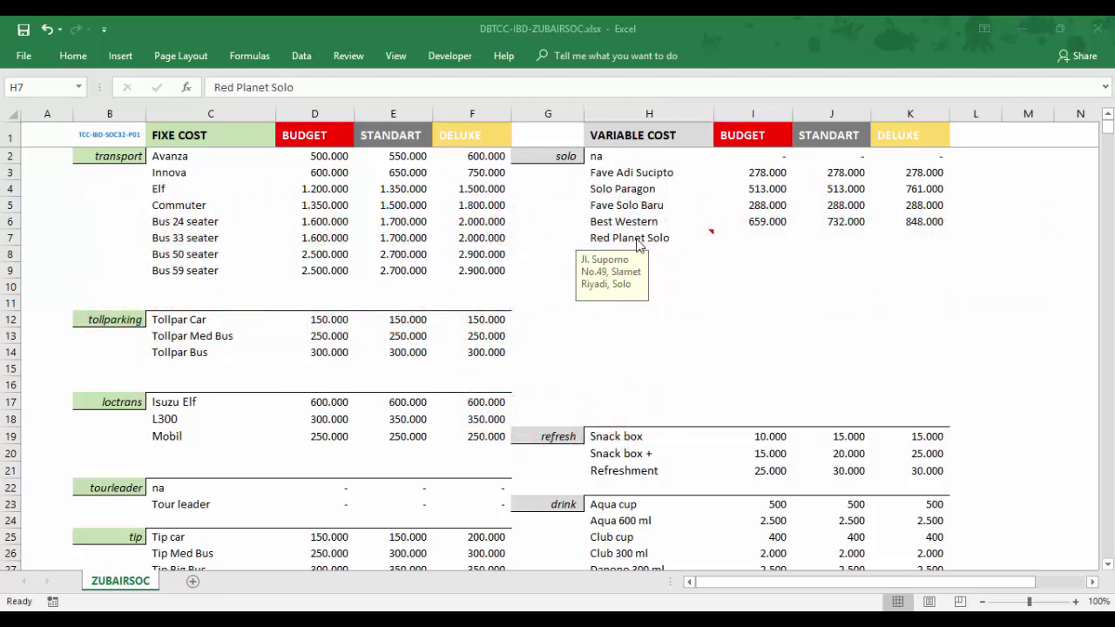
# - Insert a new comment on Solo Paragon (H4) and open its Format Comment Colors and Lines settings
pyautogui.click(638, 243)
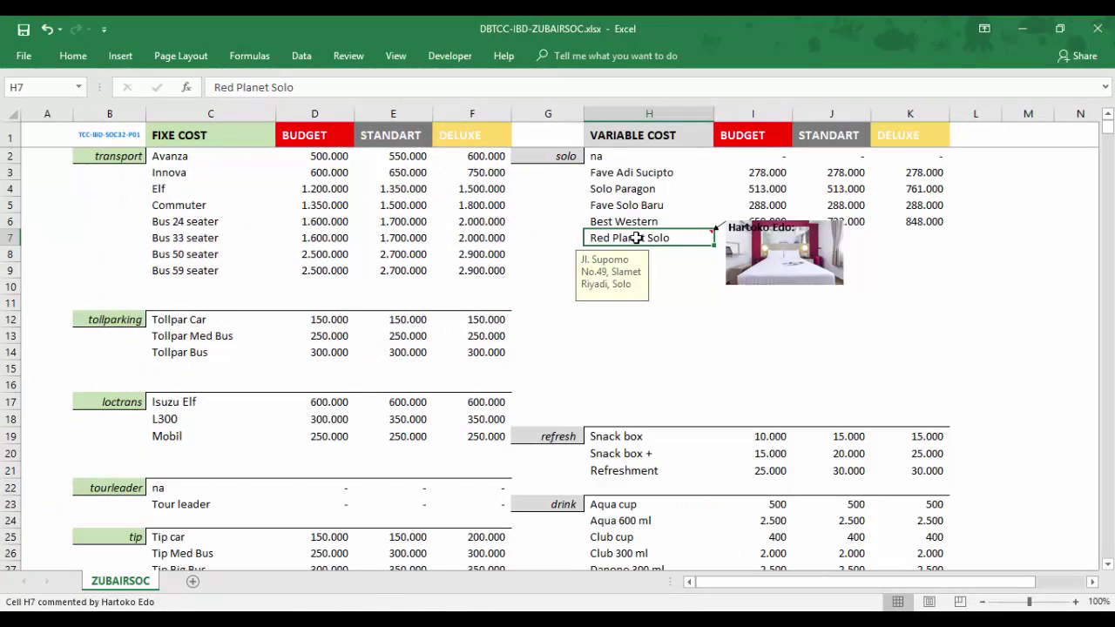
pyautogui.click(625, 189)
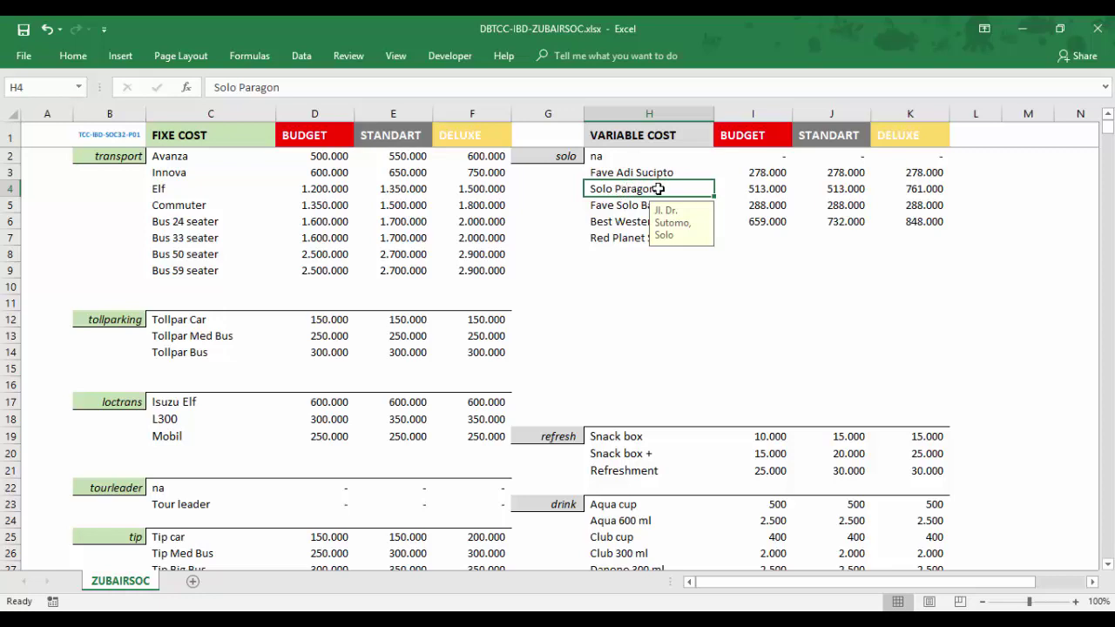
pyautogui.rightClick(660, 190)
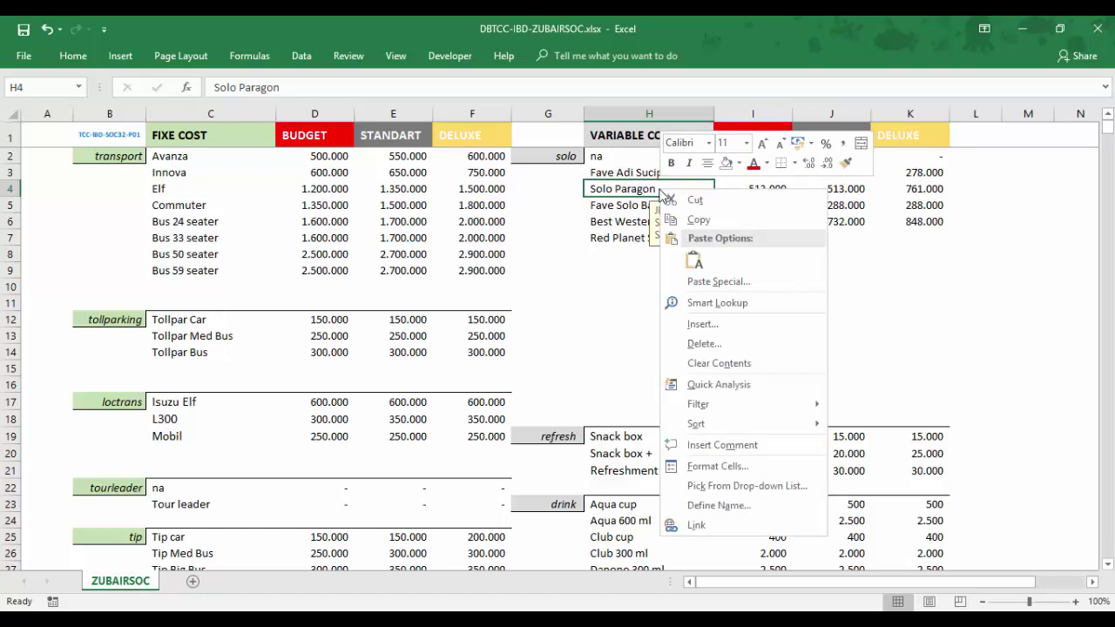
pyautogui.click(722, 445)
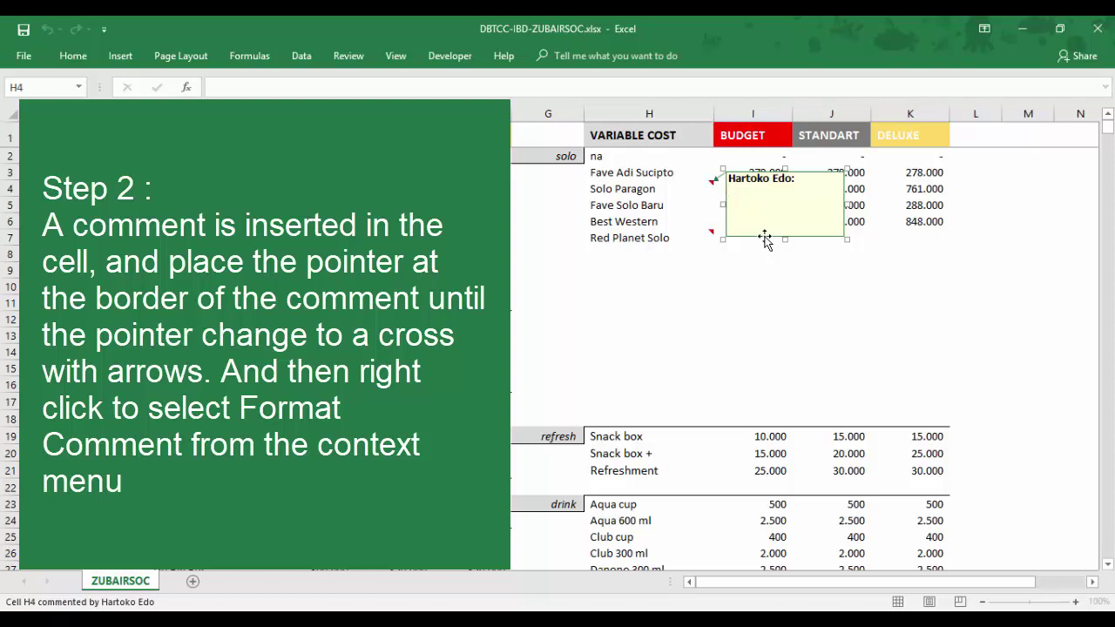
pyautogui.rightClick(764, 238)
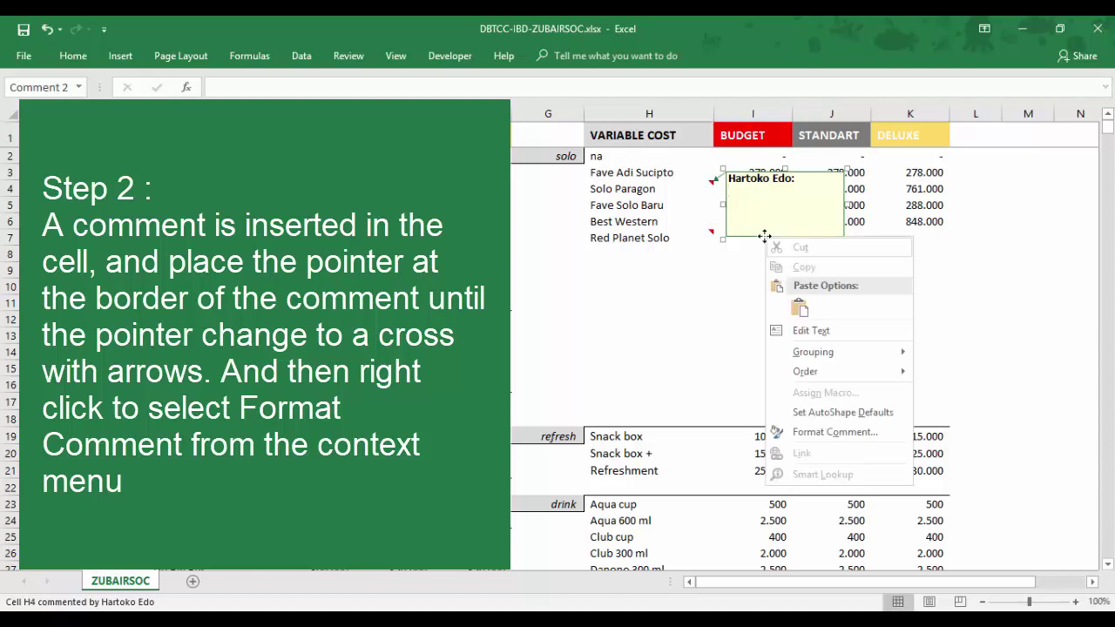
pyautogui.click(821, 439)
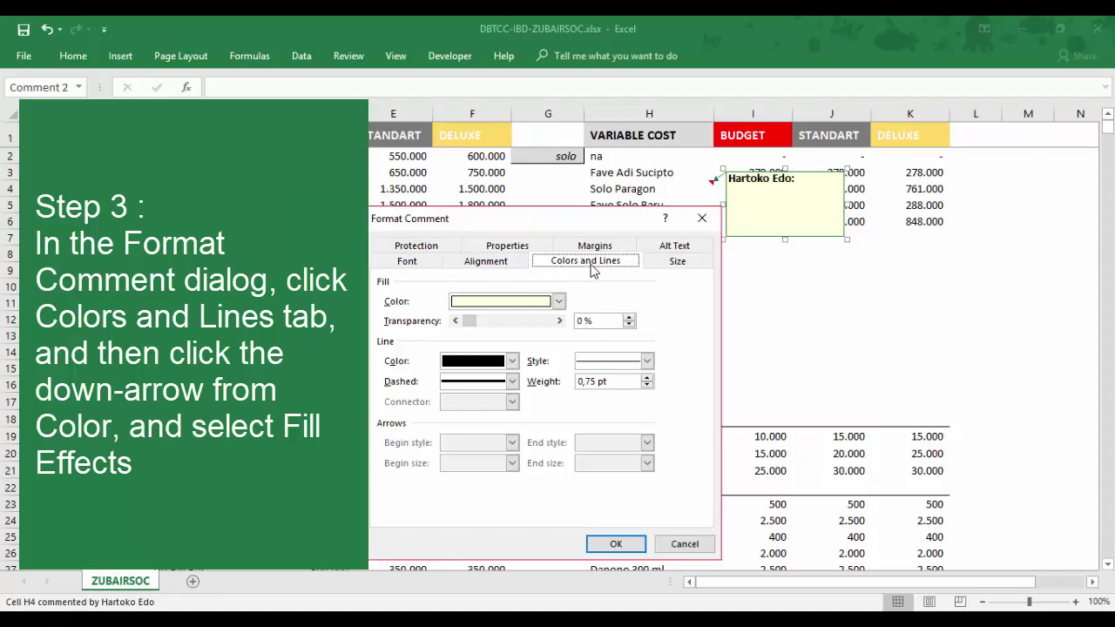
# - Load best-western-solo.jpg from a file, working offline, as the comment's Fill Effects picture
pyautogui.click(558, 302)
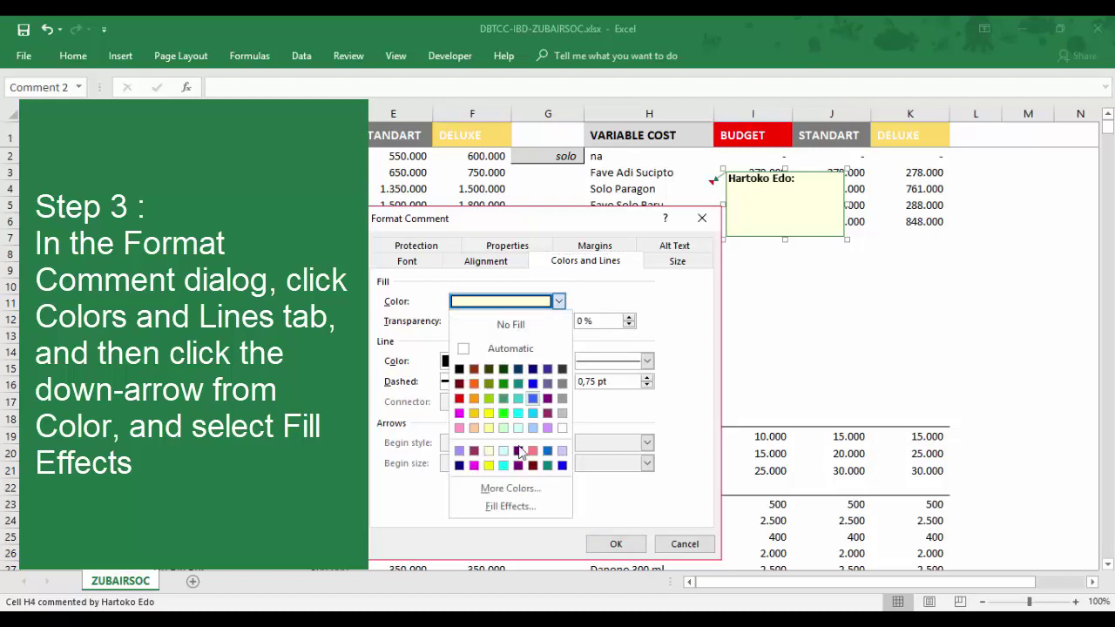
pyautogui.click(504, 508)
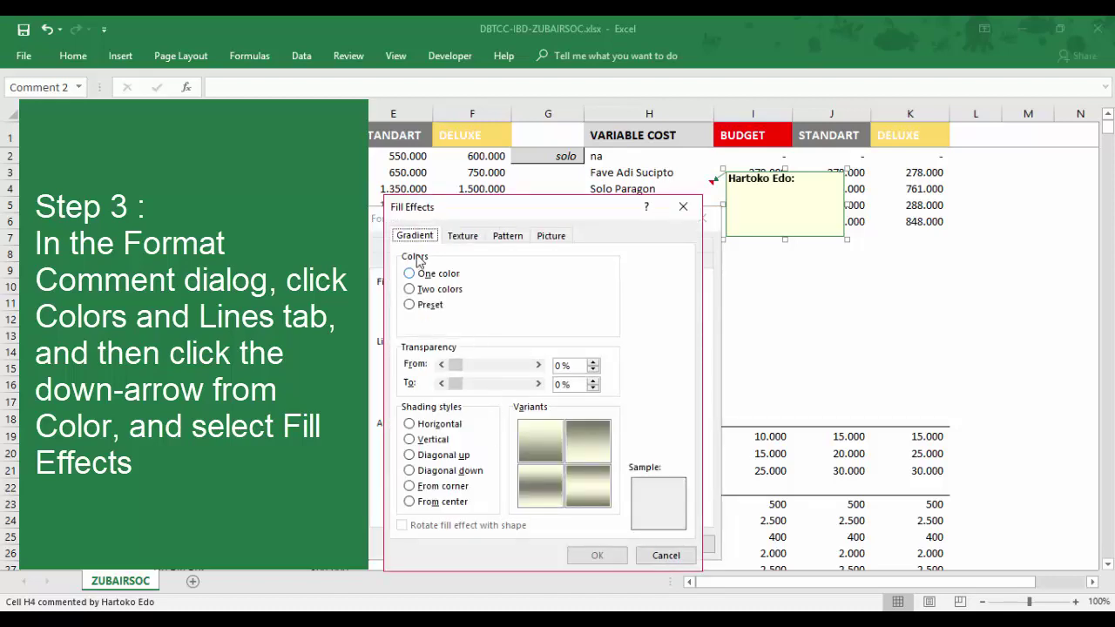
pyautogui.click(553, 239)
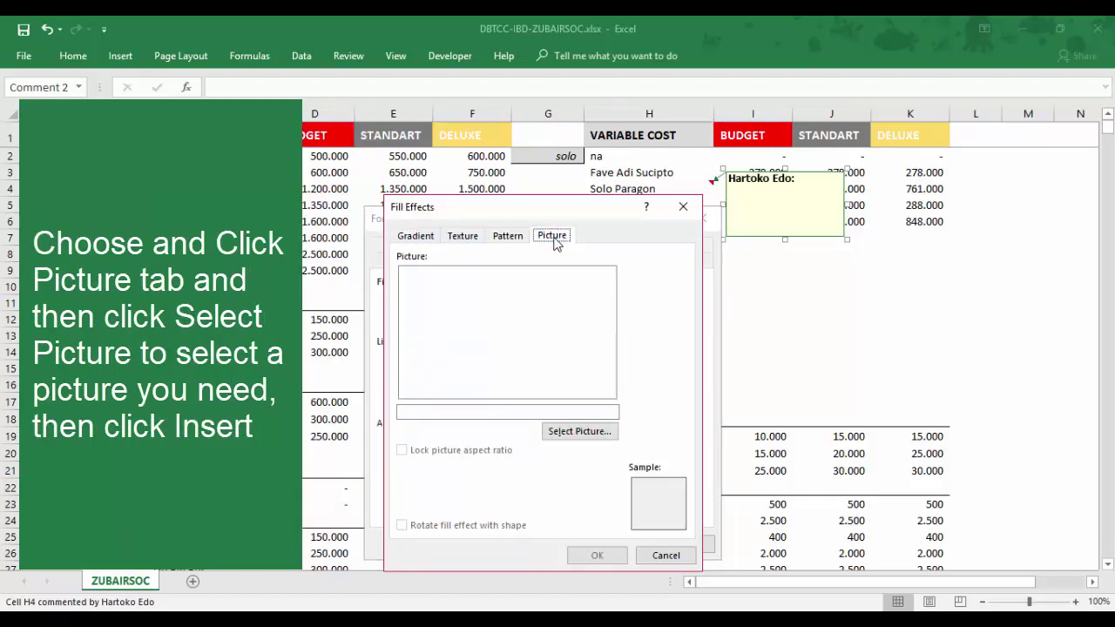
pyautogui.click(574, 433)
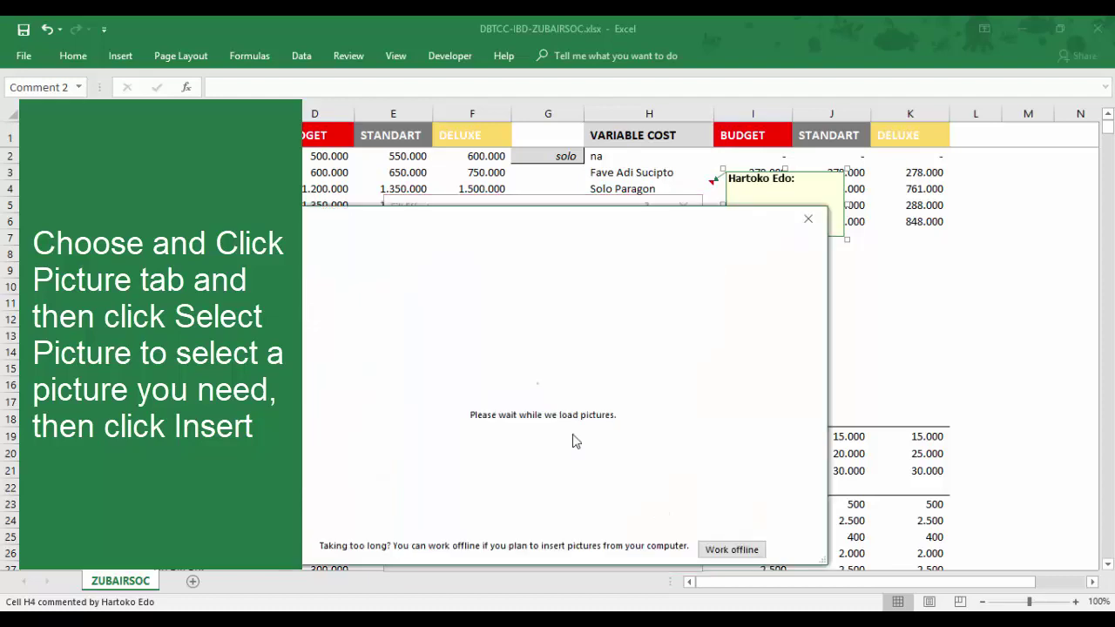
pyautogui.click(730, 550)
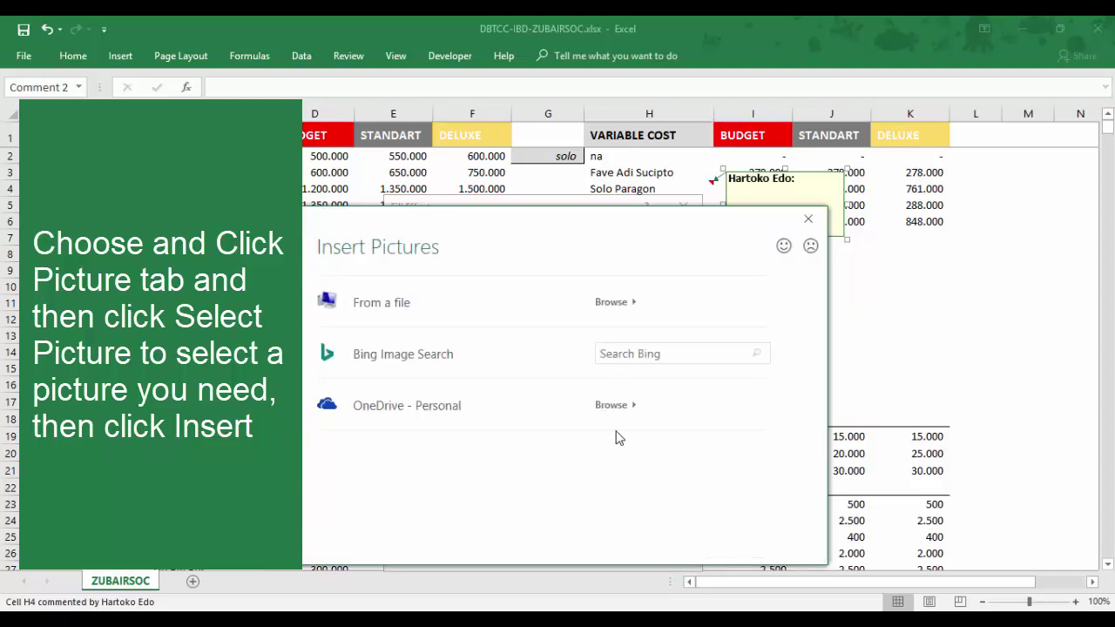
pyautogui.click(380, 303)
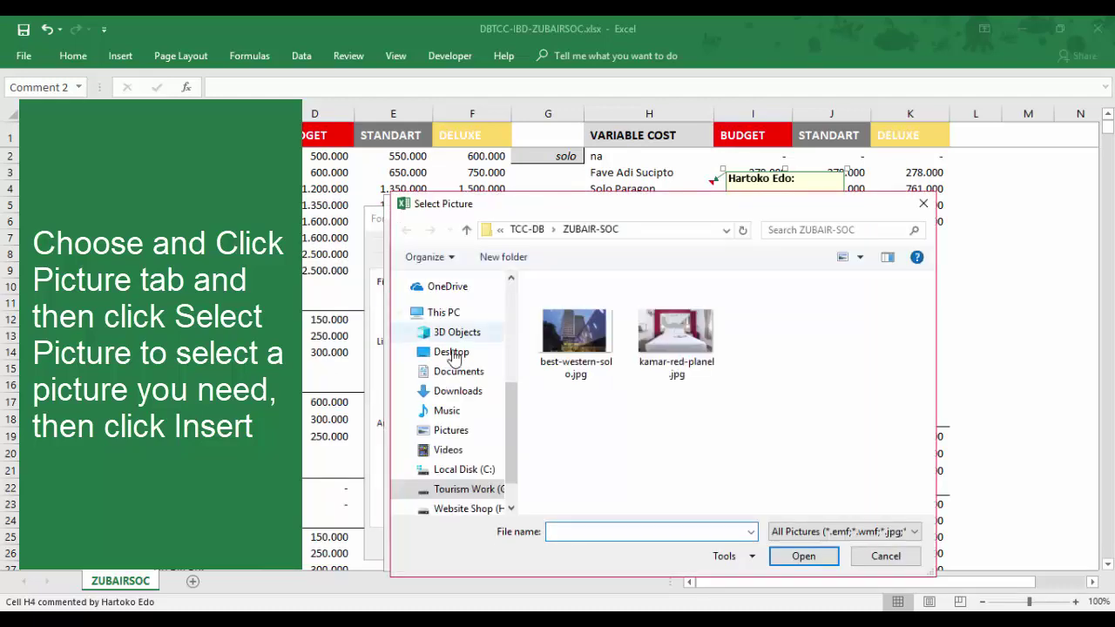
pyautogui.click(582, 342)
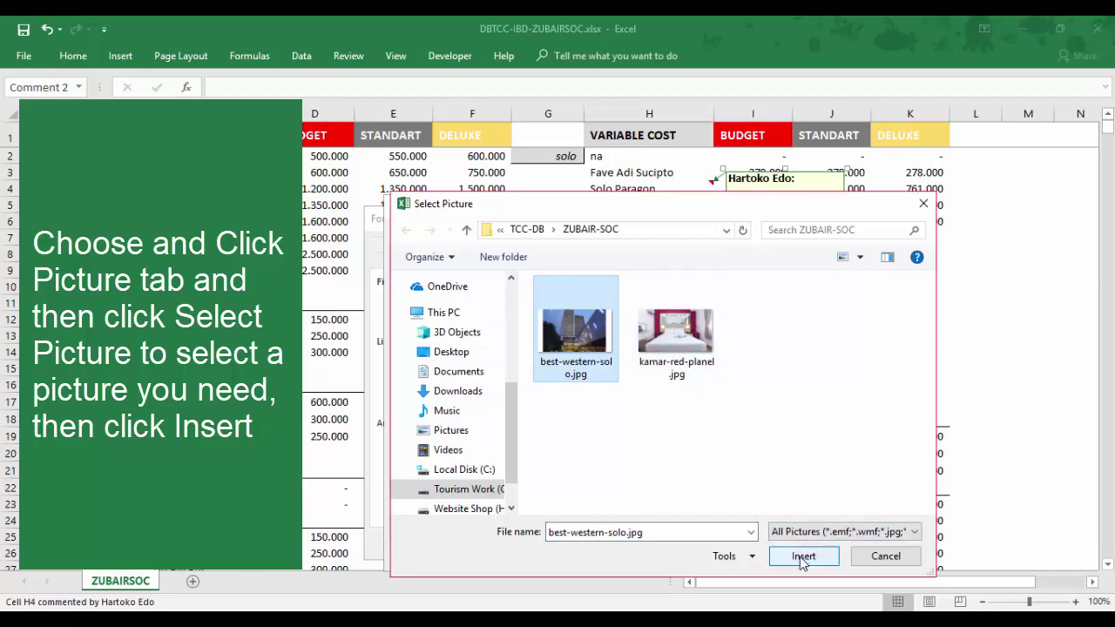
pyautogui.click(803, 557)
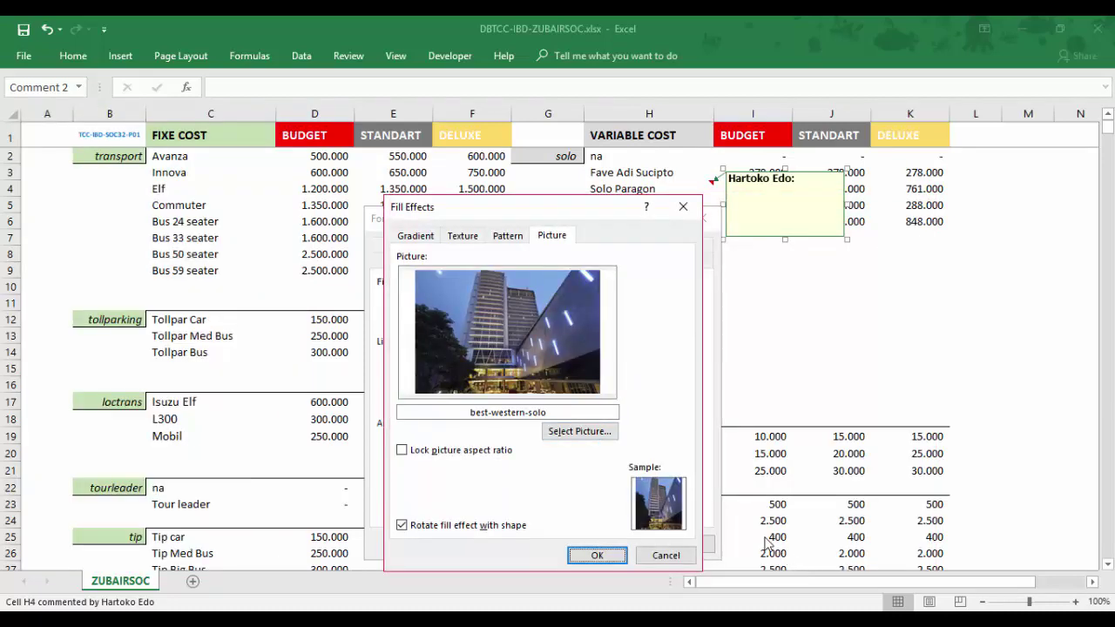
# - Confirm the best-western-solo picture fill, set the comment outline to No Line, and apply it
pyautogui.click(599, 558)
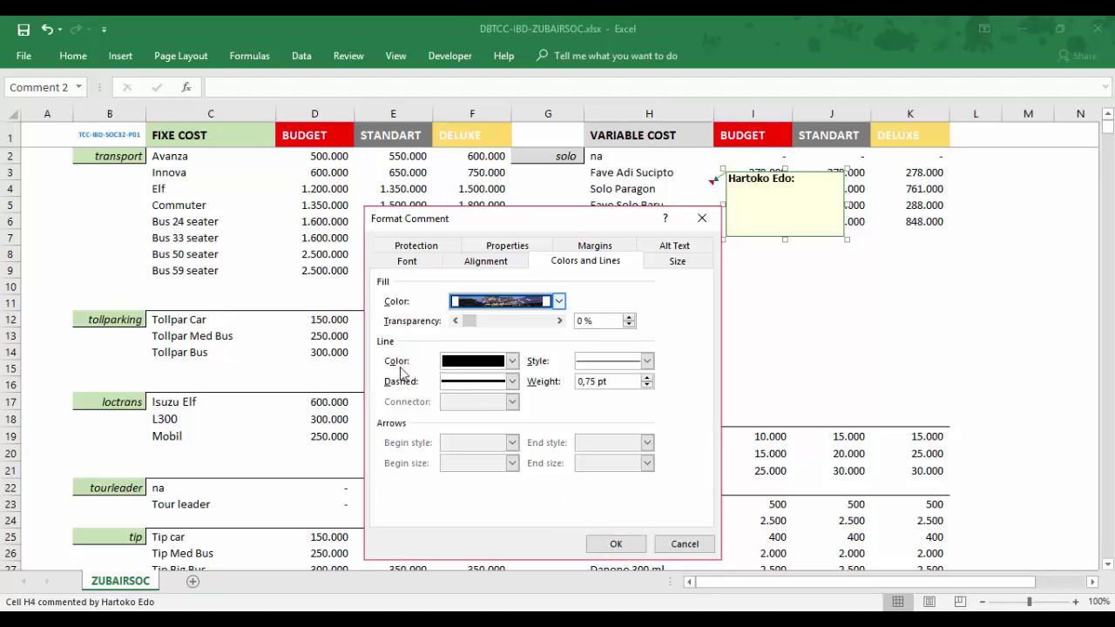
pyautogui.click(512, 361)
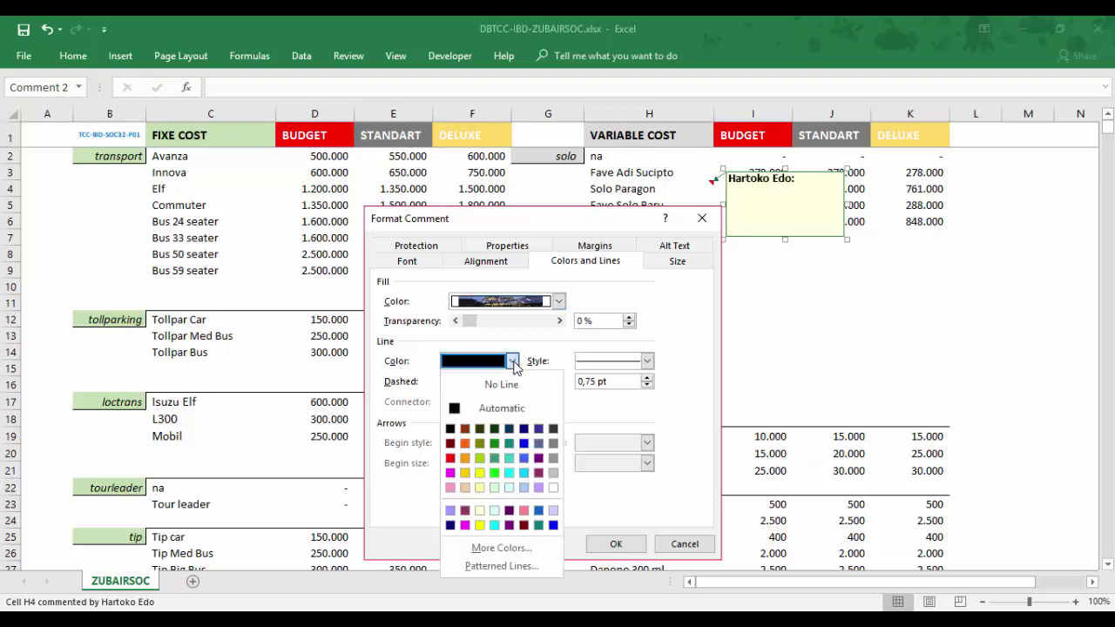
pyautogui.click(479, 385)
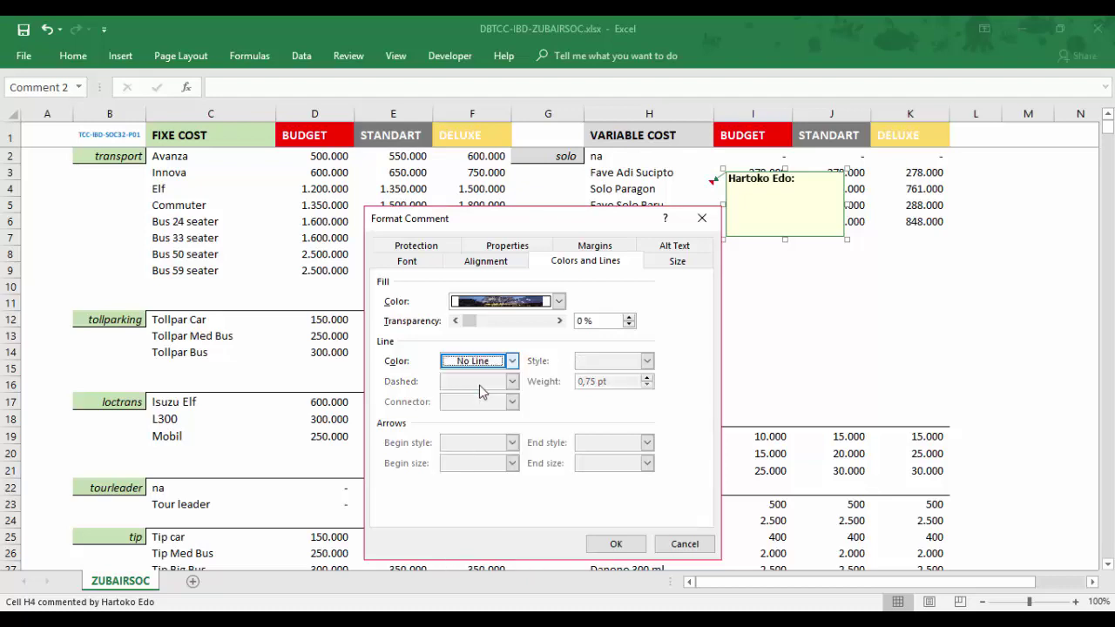
pyautogui.click(617, 546)
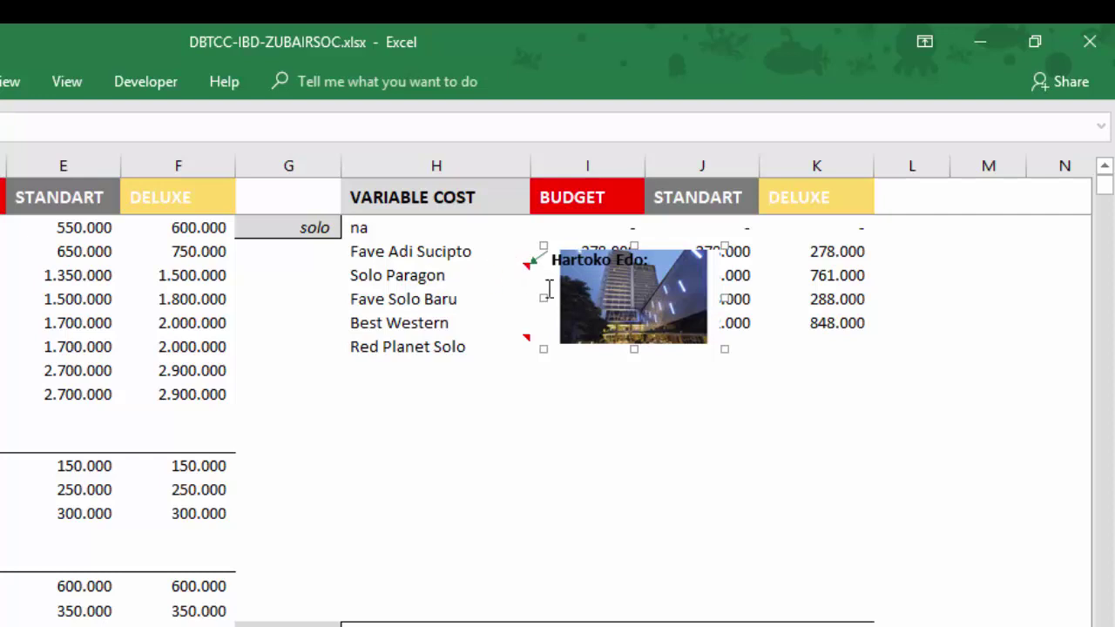
pyautogui.click(424, 276)
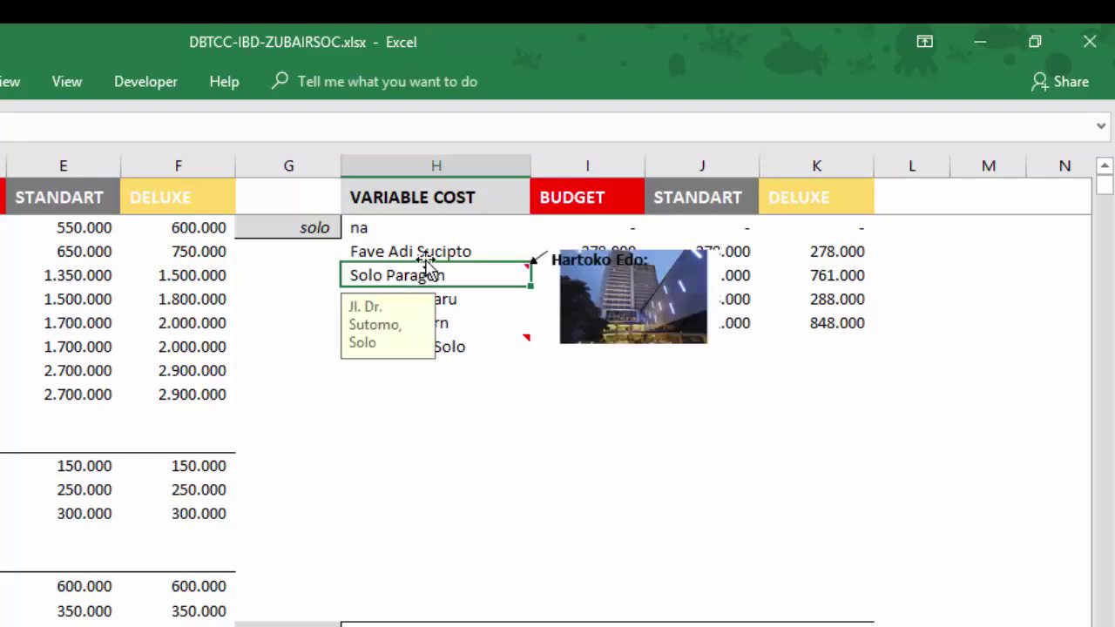
pyautogui.click(424, 253)
pyautogui.click(409, 277)
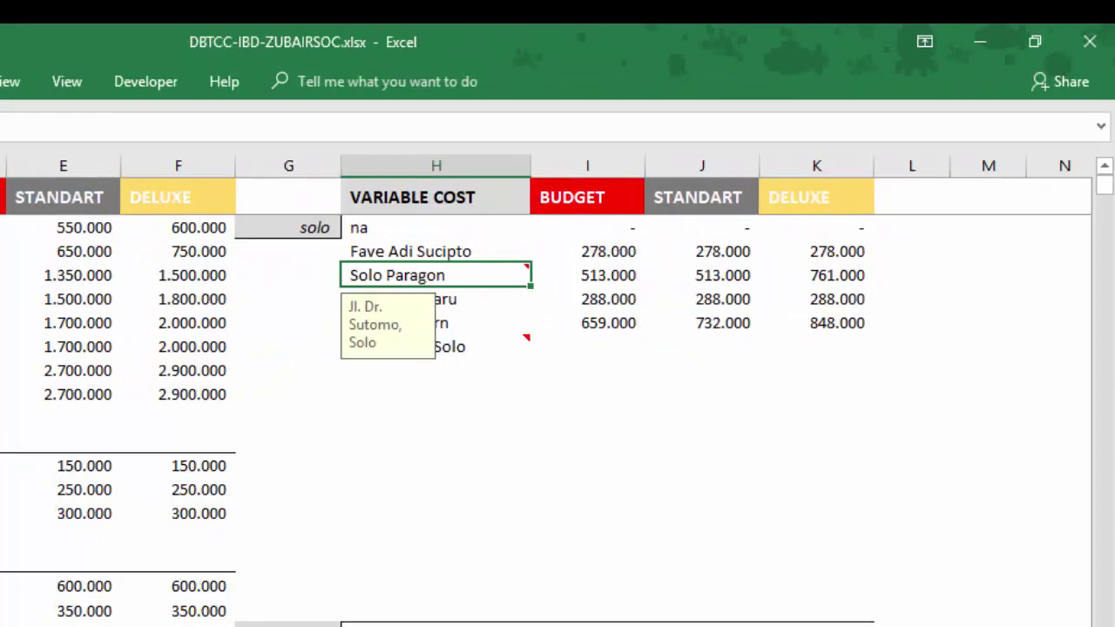
pyautogui.moveTo(407, 272)
pyautogui.click(405, 252)
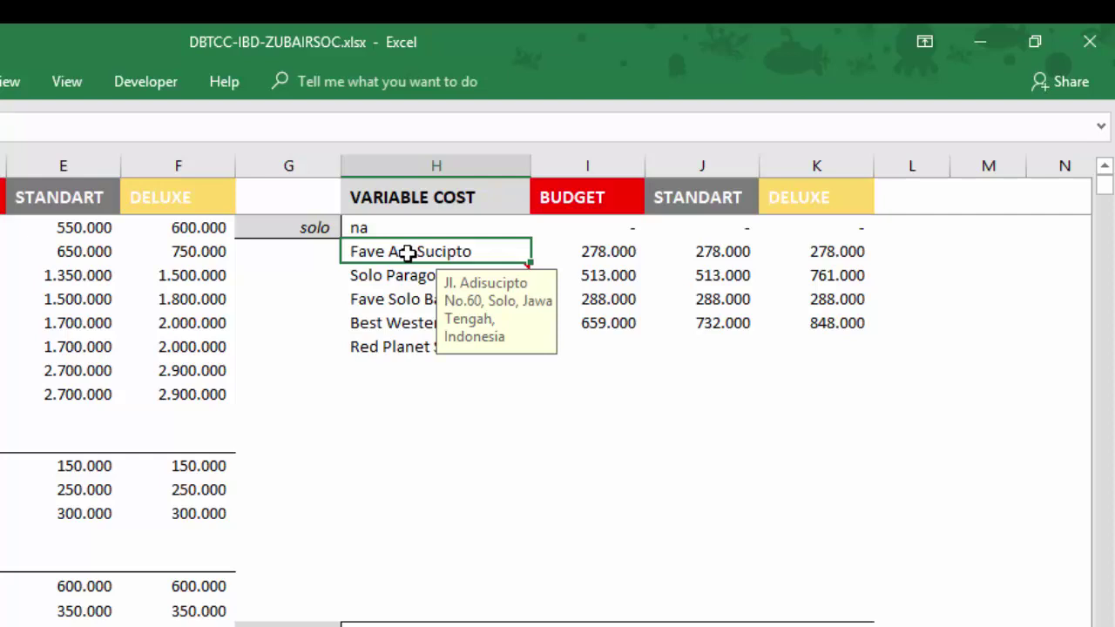
pyautogui.rightClick(407, 253)
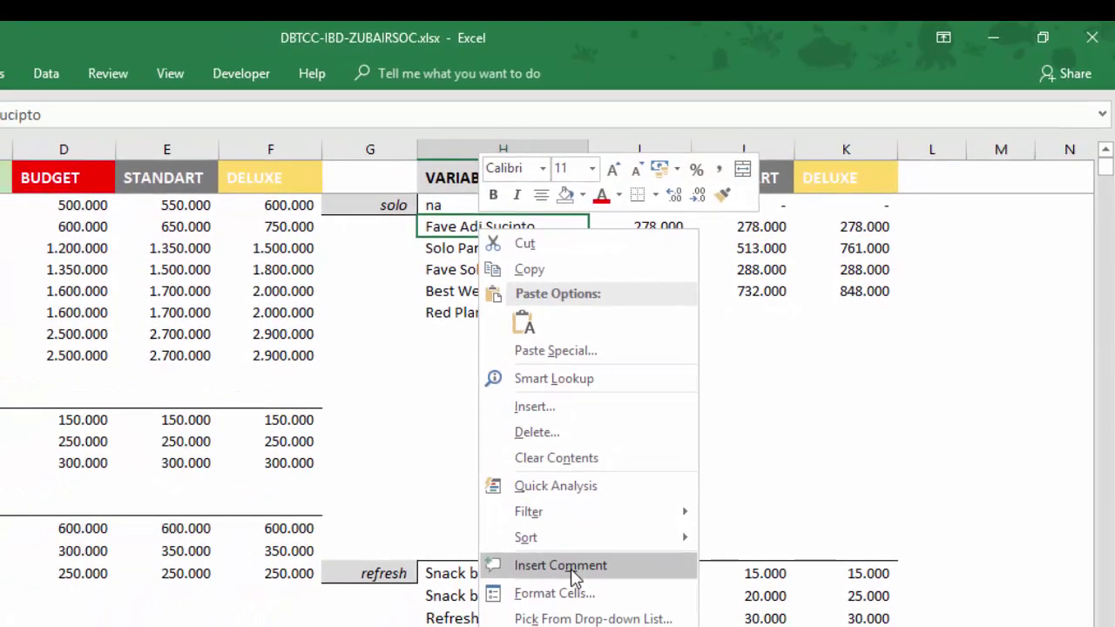
pyautogui.click(575, 566)
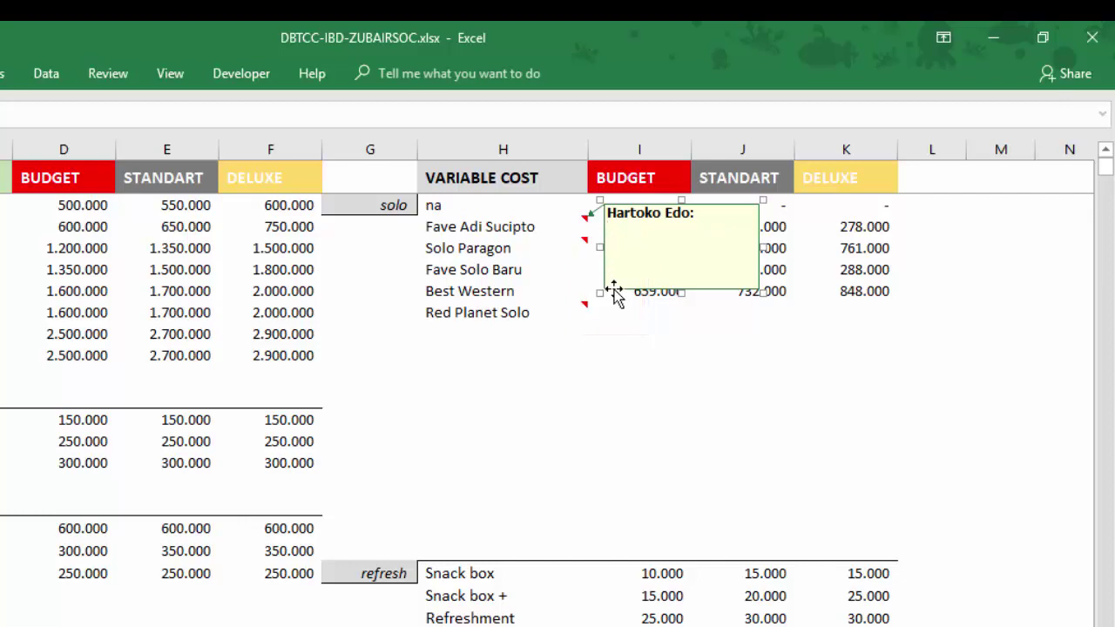
pyautogui.rightClick(615, 291)
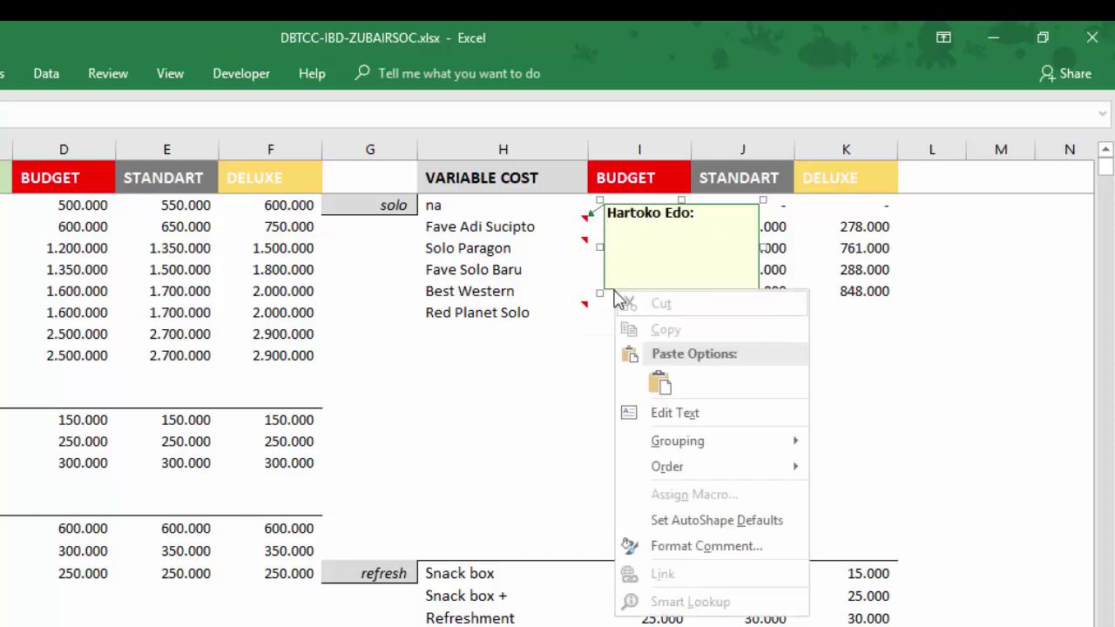
pyautogui.click(676, 548)
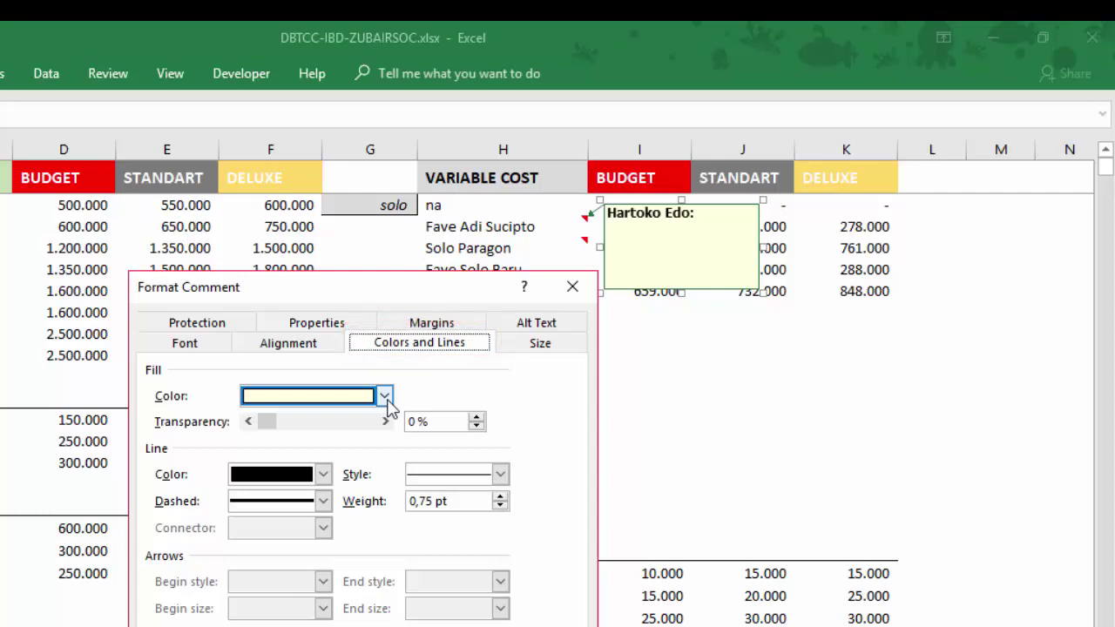
# - Load kamar-red-planel.jpg from a file as the comment's Fill Effects picture
pyautogui.click(384, 396)
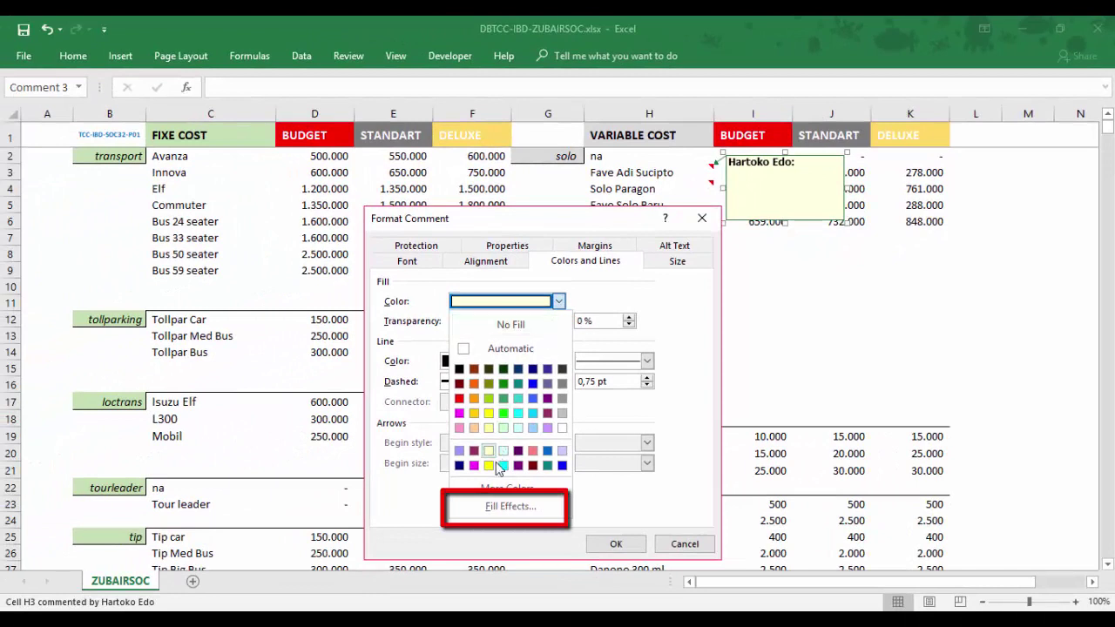
pyautogui.click(494, 513)
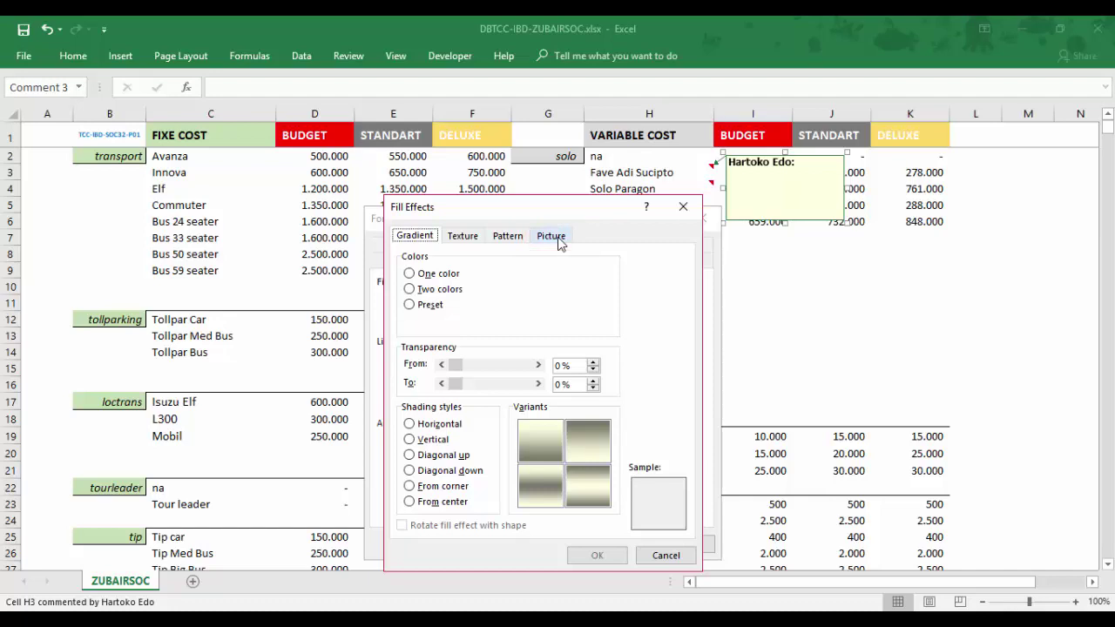
pyautogui.click(560, 243)
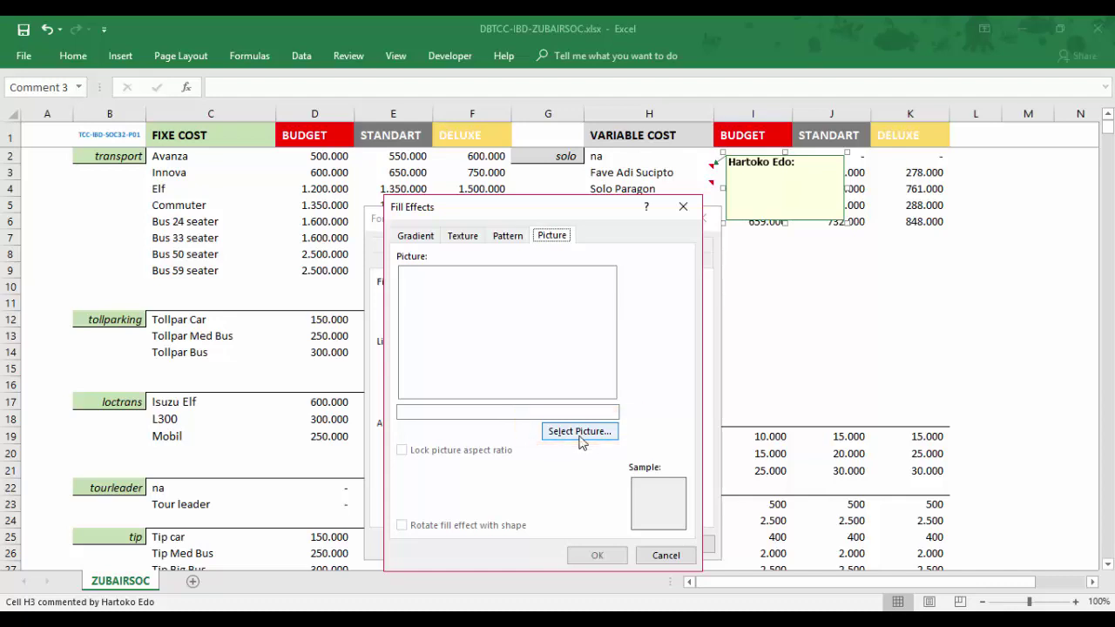
pyautogui.click(579, 431)
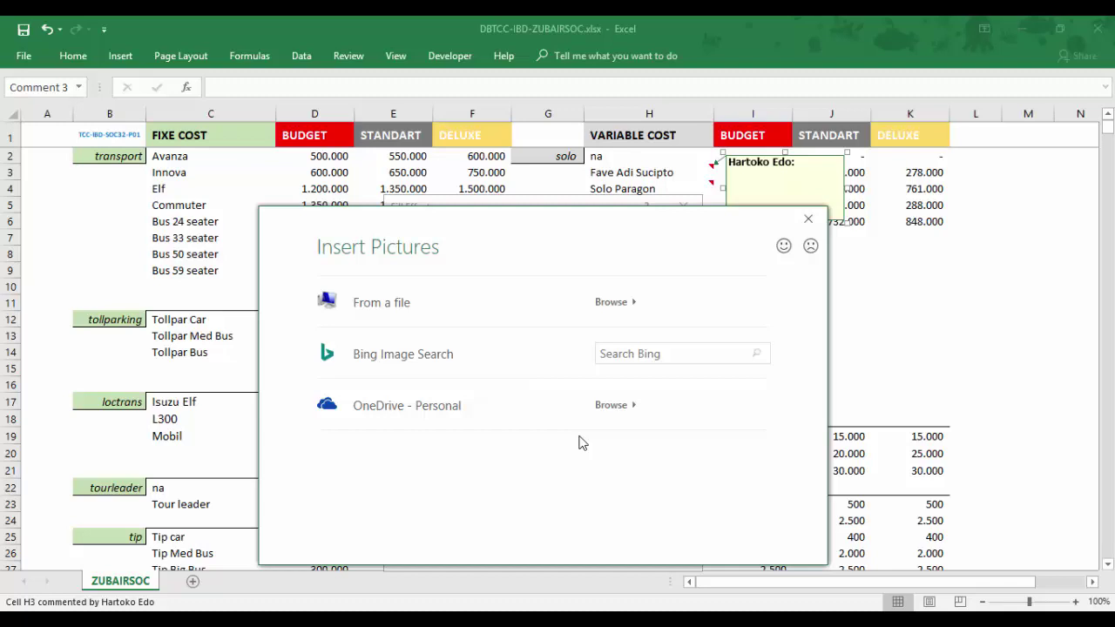
pyautogui.click(396, 315)
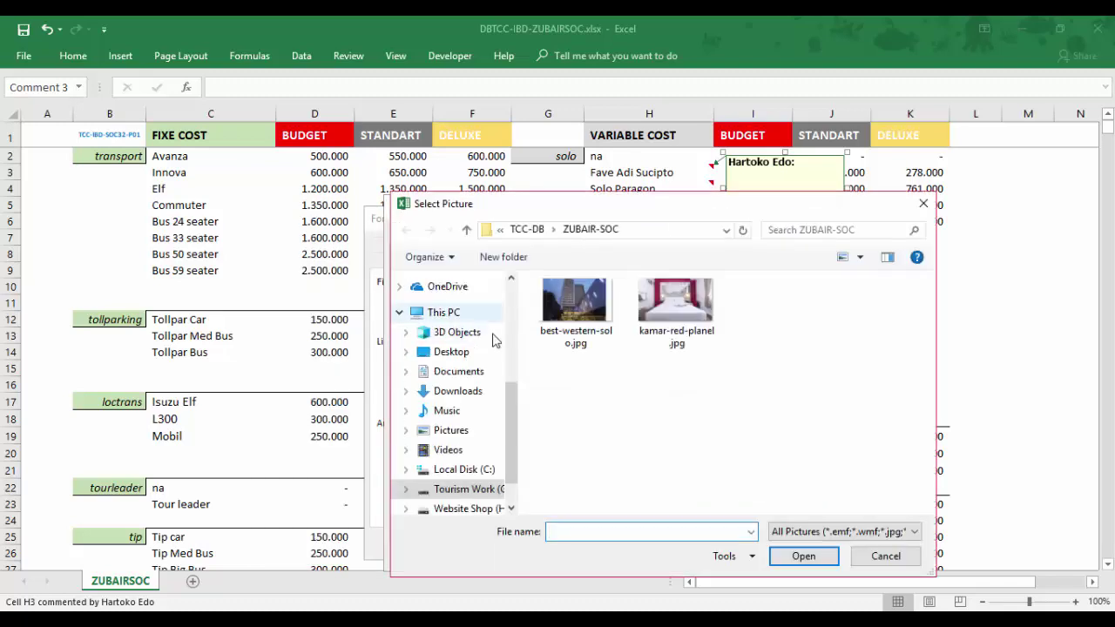
pyautogui.click(682, 316)
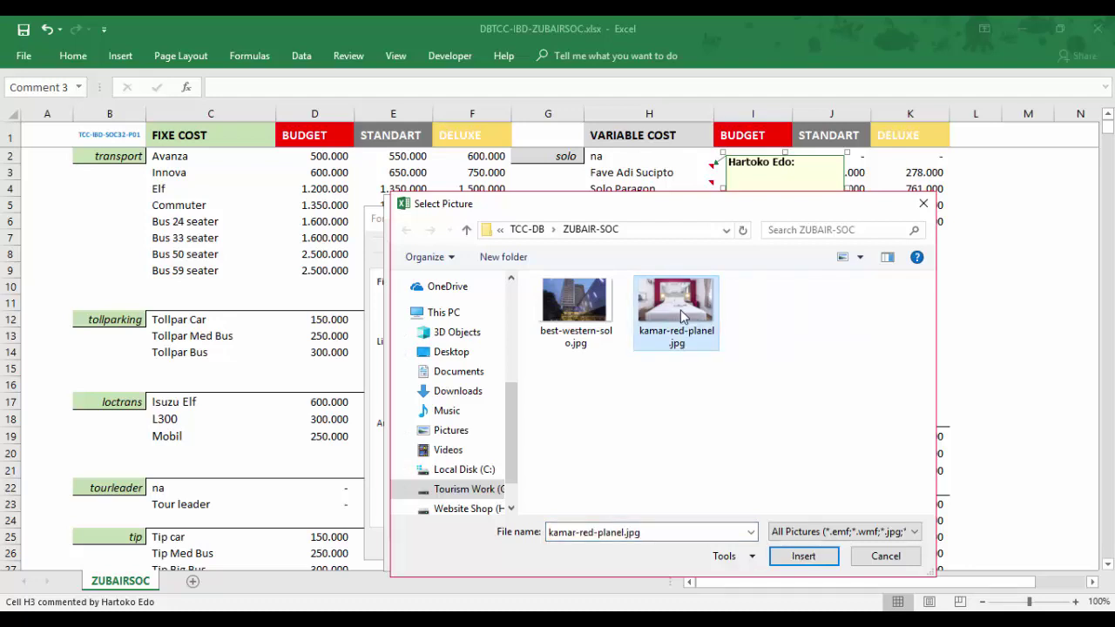
pyautogui.click(804, 557)
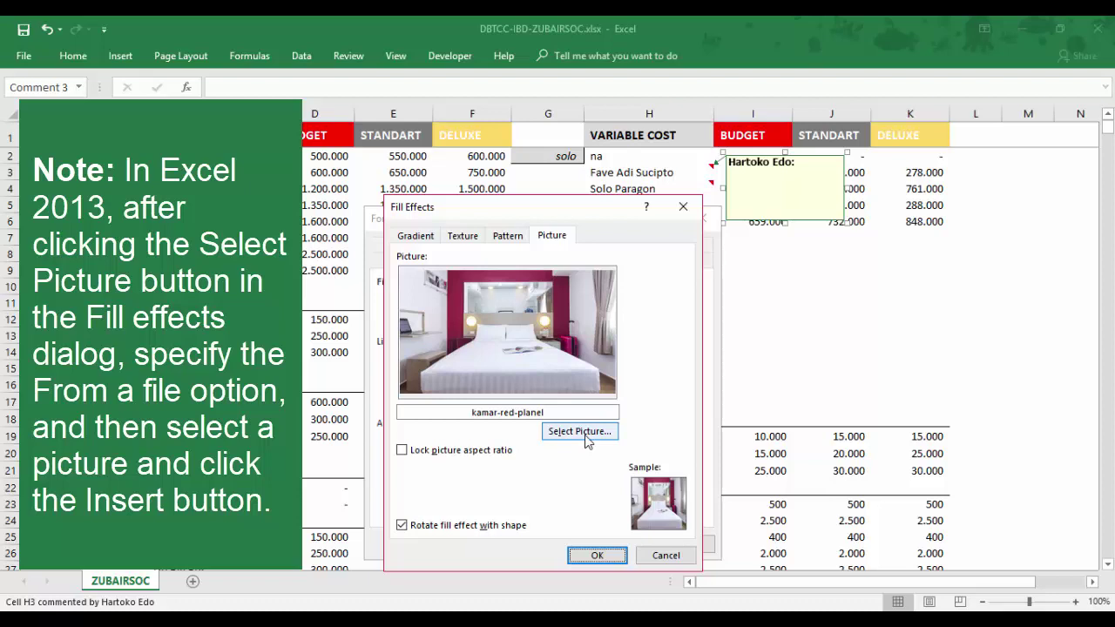
# - Confirm the kamar-red-planel picture fill in Fill Effects and Format Comment
pyautogui.click(594, 560)
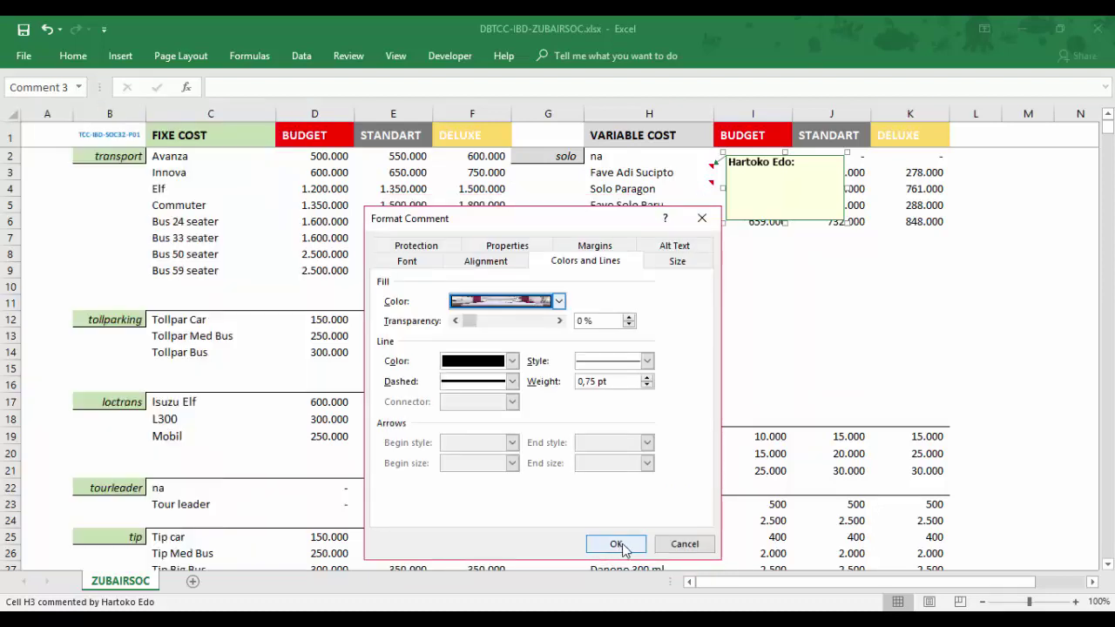
pyautogui.click(617, 543)
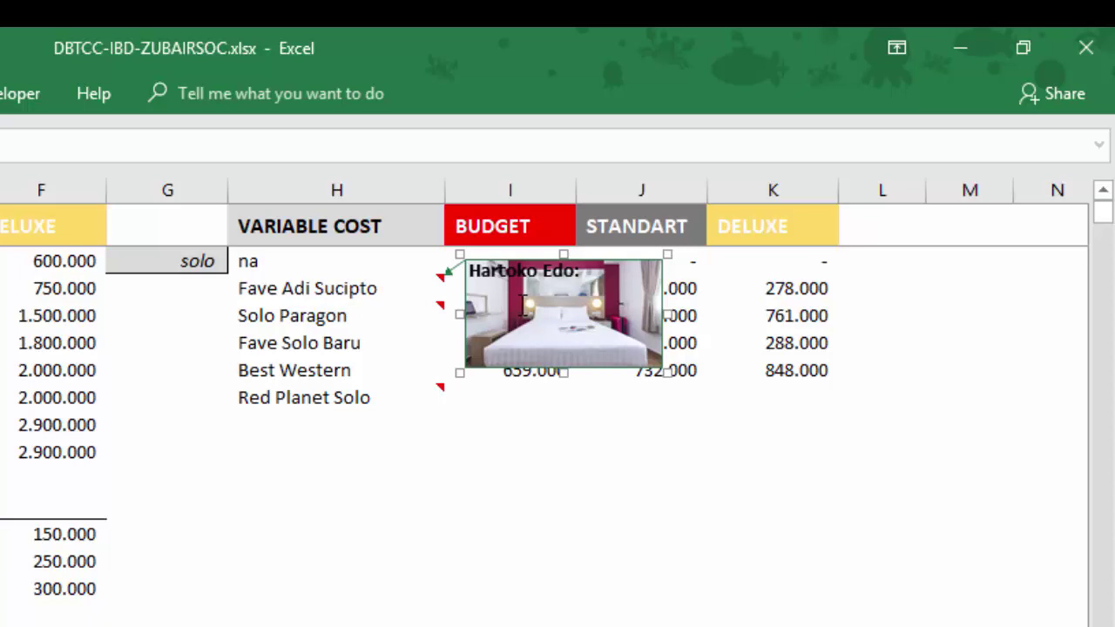
pyautogui.moveTo(337, 318)
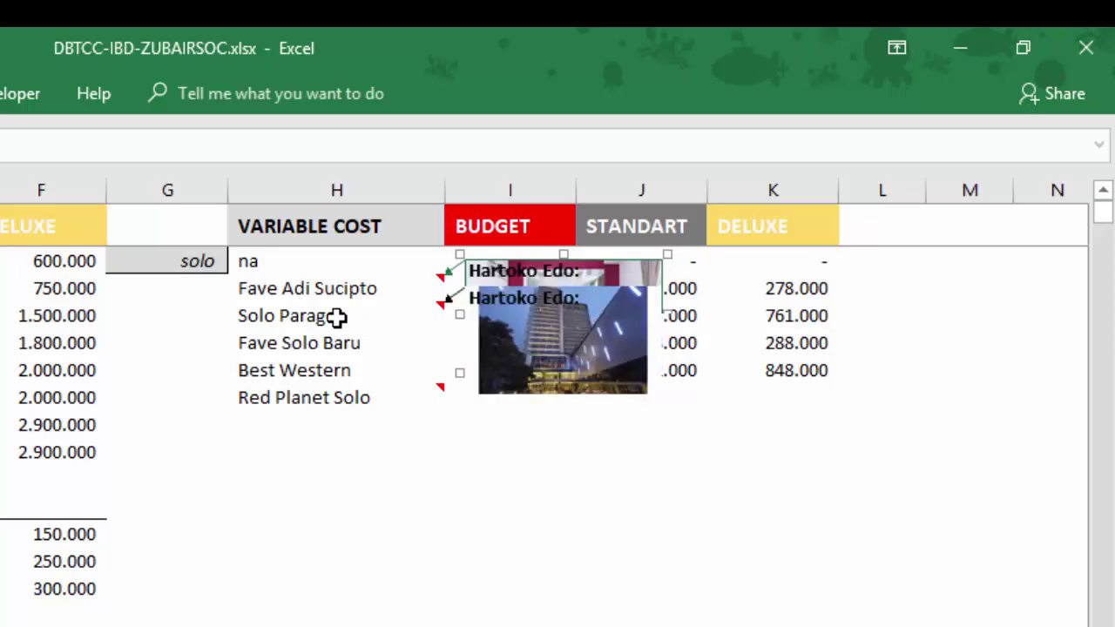